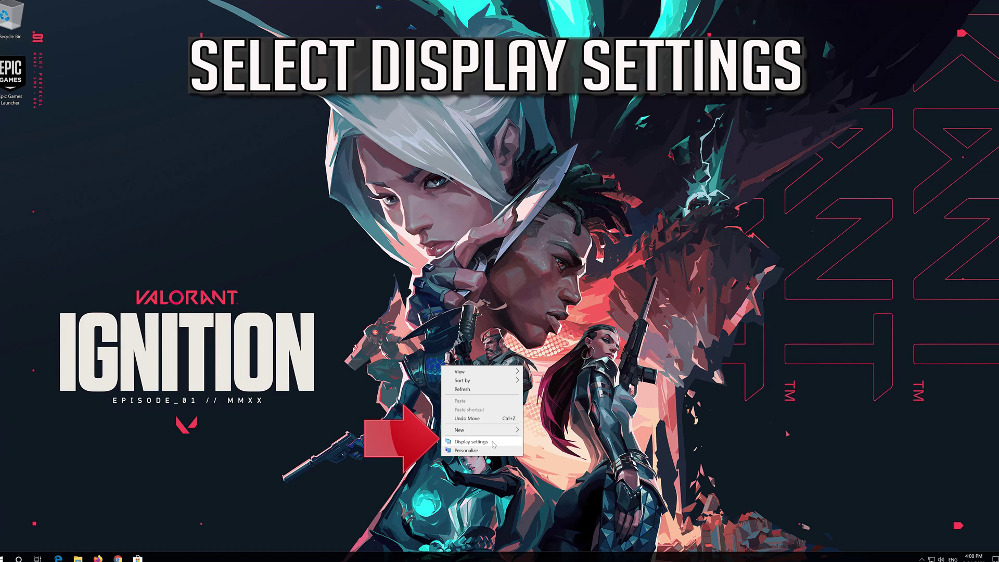
# - Lower the display resolution from 3840 × 2160 in Display settings and keep the change
pyautogui.click(471, 441)
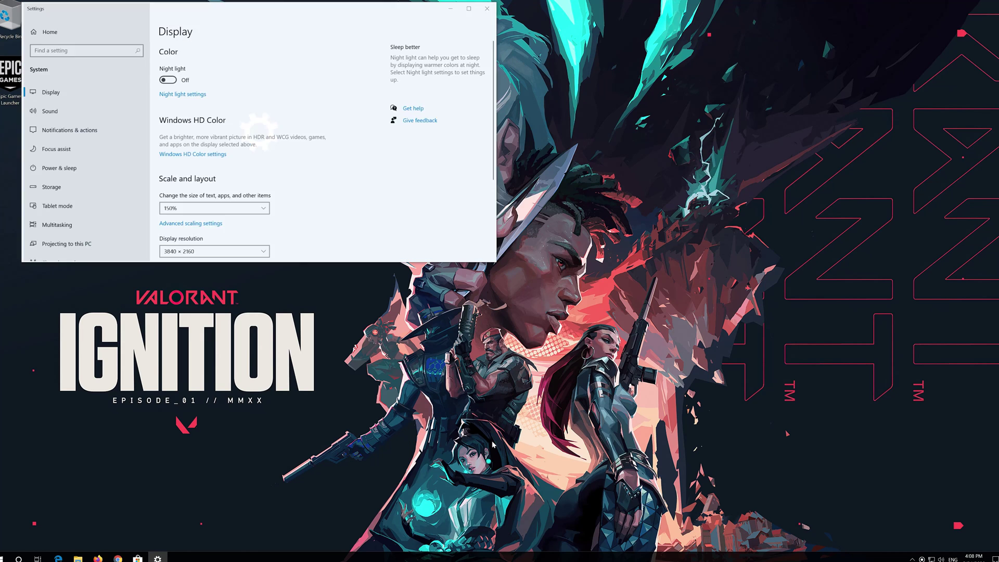
pyautogui.moveTo(249, 11); pyautogui.dragTo(448, 122)
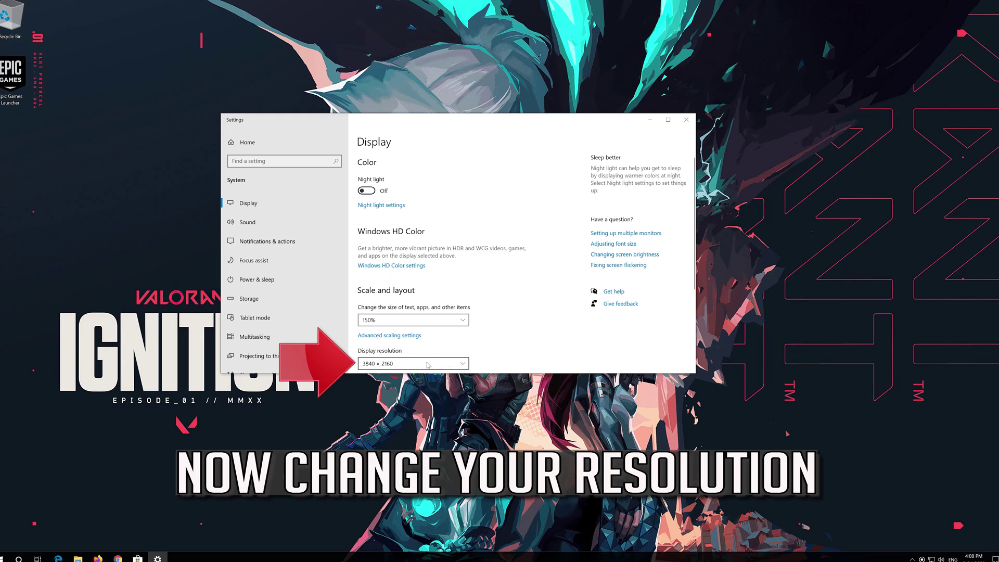
pyautogui.click(420, 364)
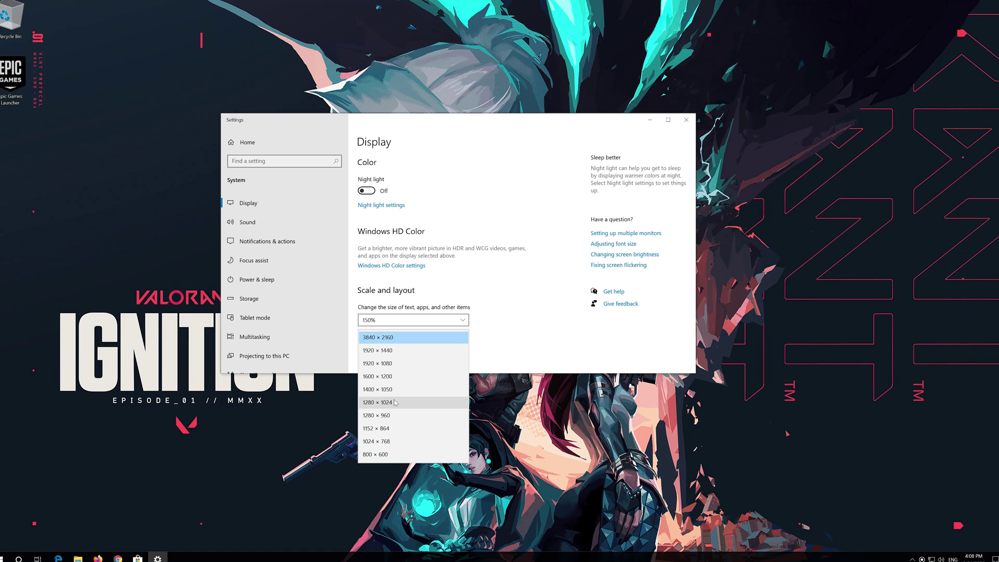
pyautogui.click(377, 430)
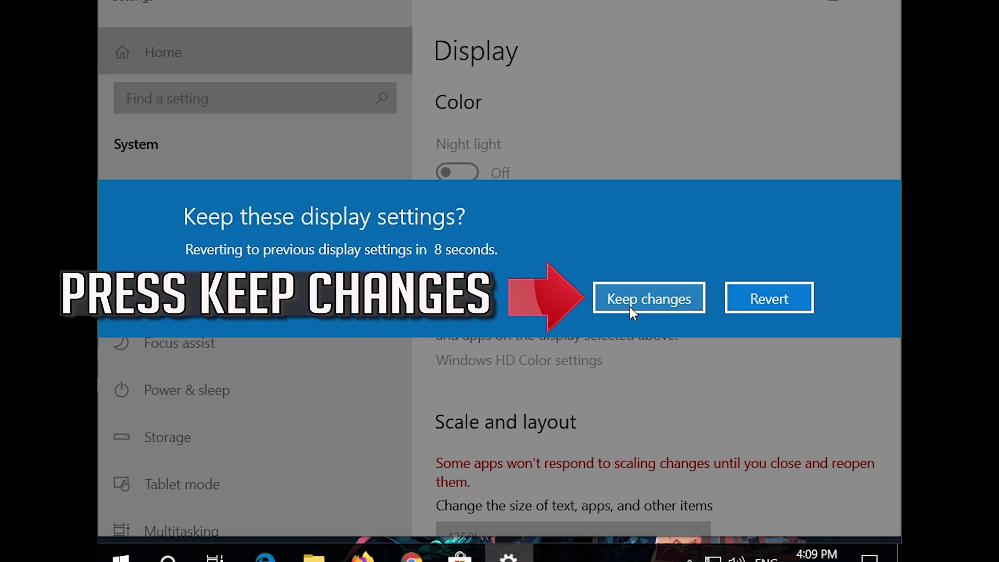
pyautogui.click(691, 297)
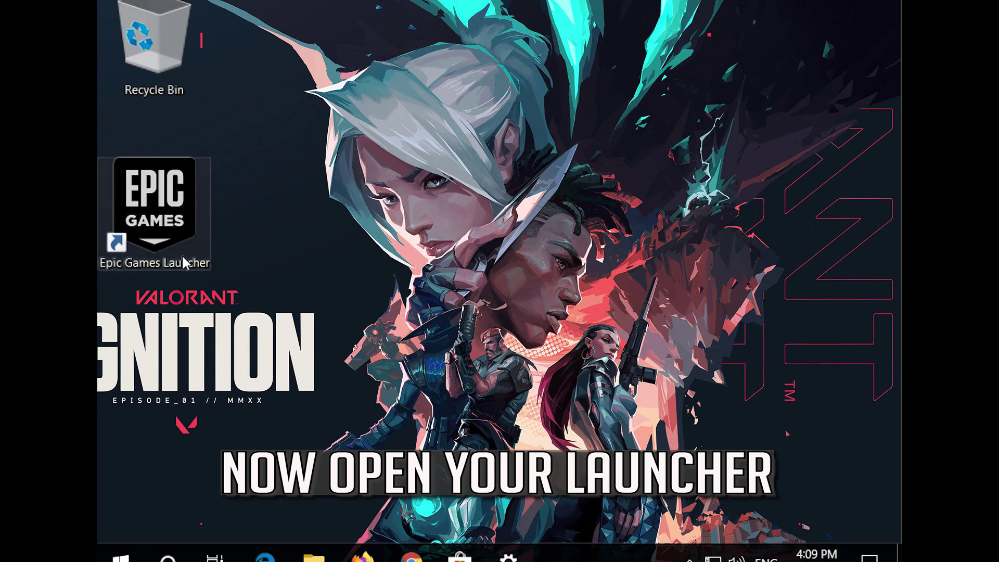
# - Launch Epic Games Launcher from its desktop shortcut and dismiss the Civilization VI notification
pyautogui.click(130, 234)
pyautogui.doubleClick(130, 235)
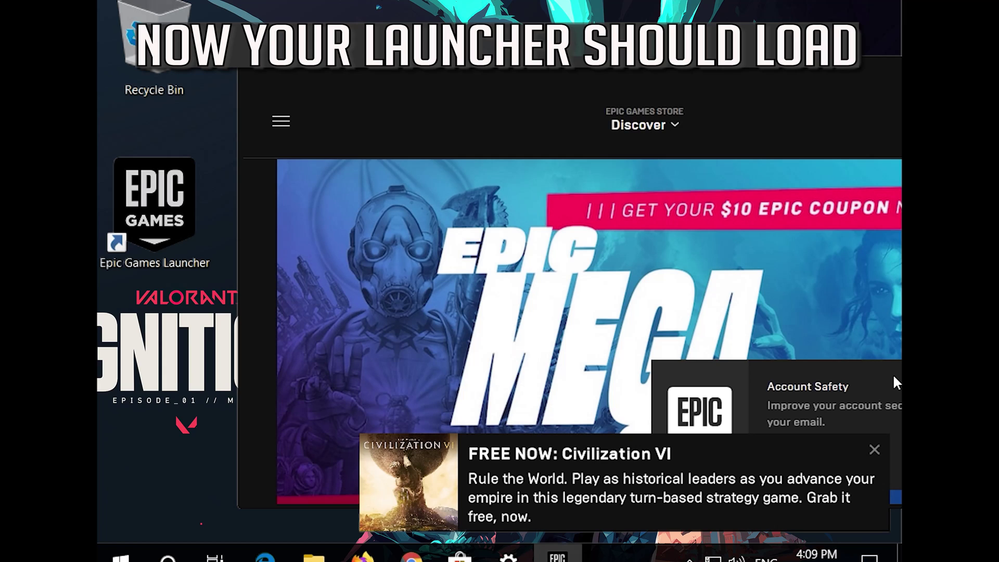
pyautogui.click(874, 450)
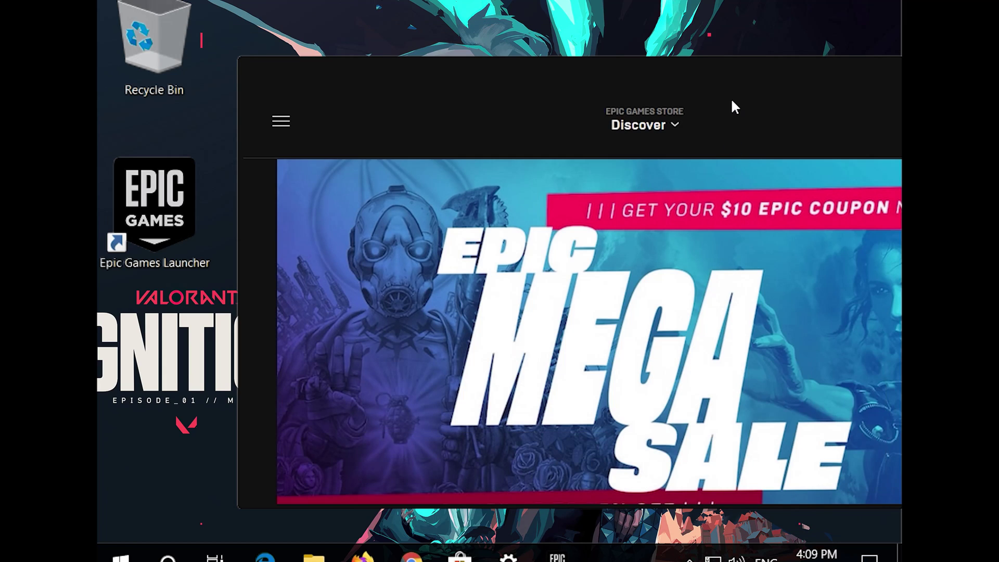
pyautogui.moveTo(724, 80); pyautogui.dragTo(645, 73)
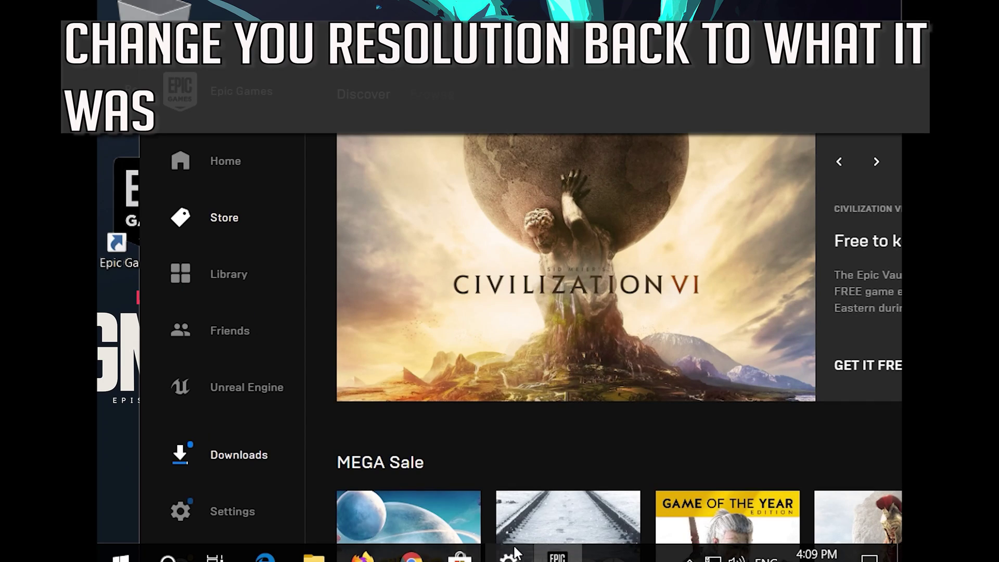
# - Return to Display settings and open the resolution list to restore the original resolution
pyautogui.click(509, 555)
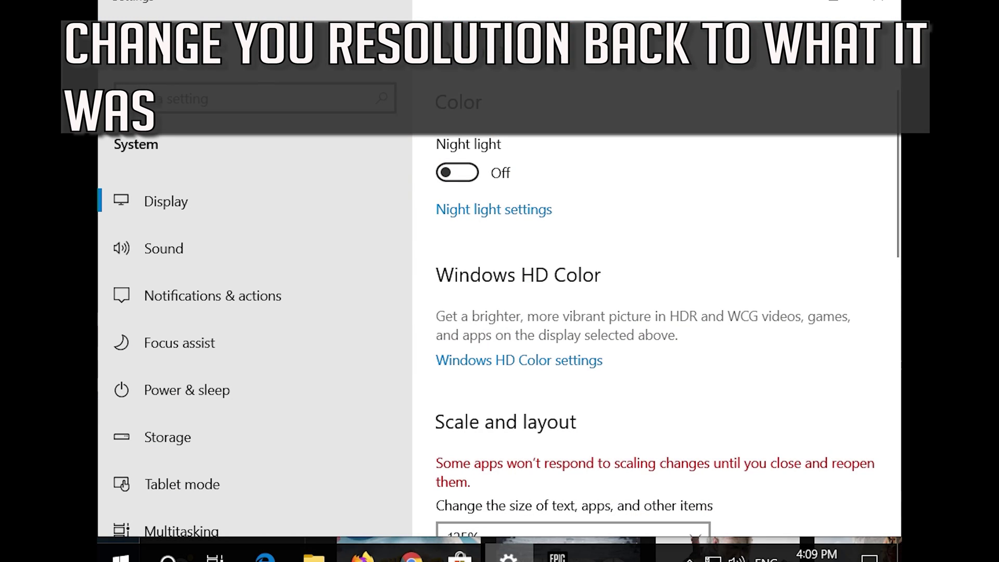
pyautogui.scroll(-3, 664, 335)
pyautogui.scroll(-1, 665, 335)
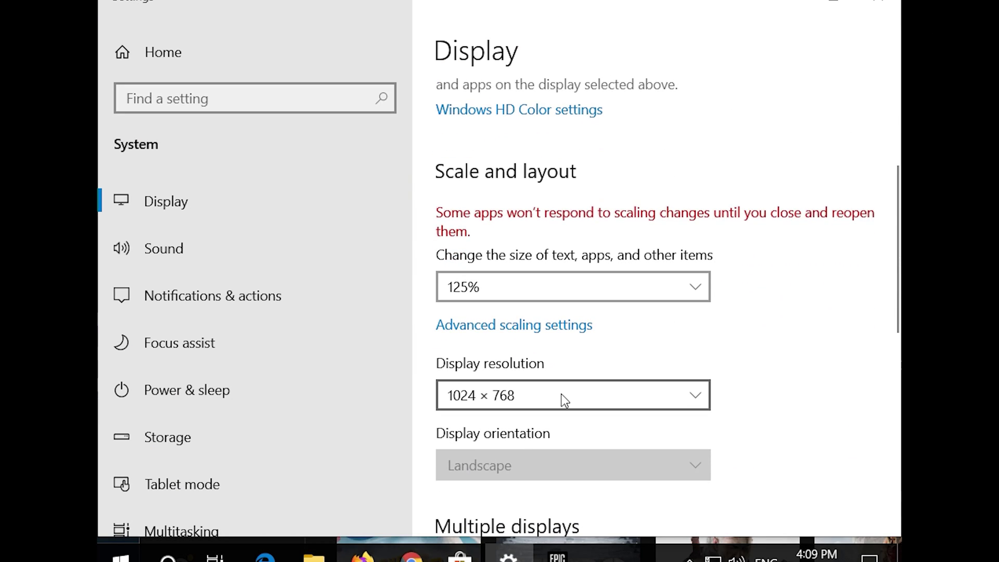
pyautogui.click(563, 400)
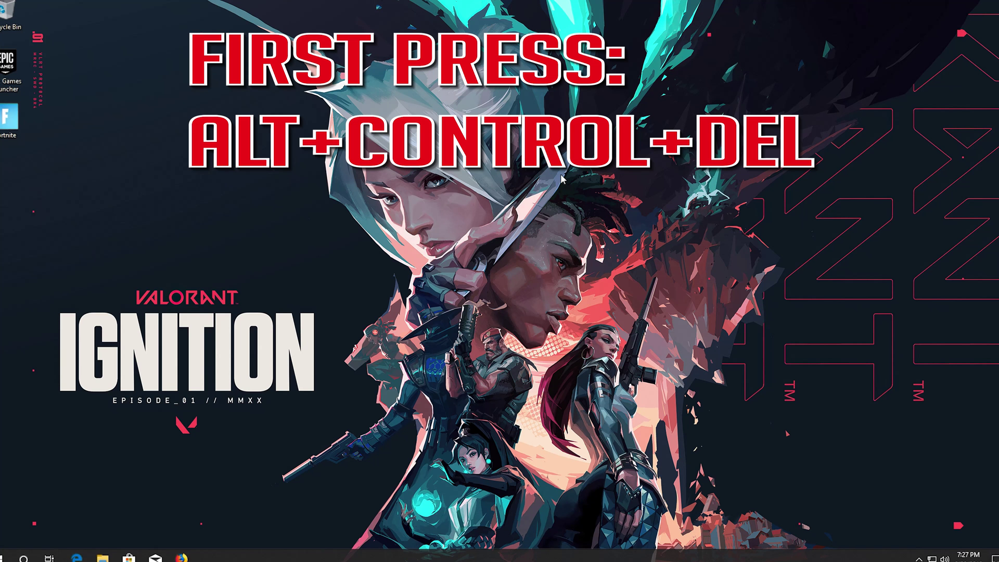
# - Open Task Manager via Ctrl+Alt+Del and expand it to the detailed process list
pyautogui.hotkey('ctrl', 'alt', 'Delete')
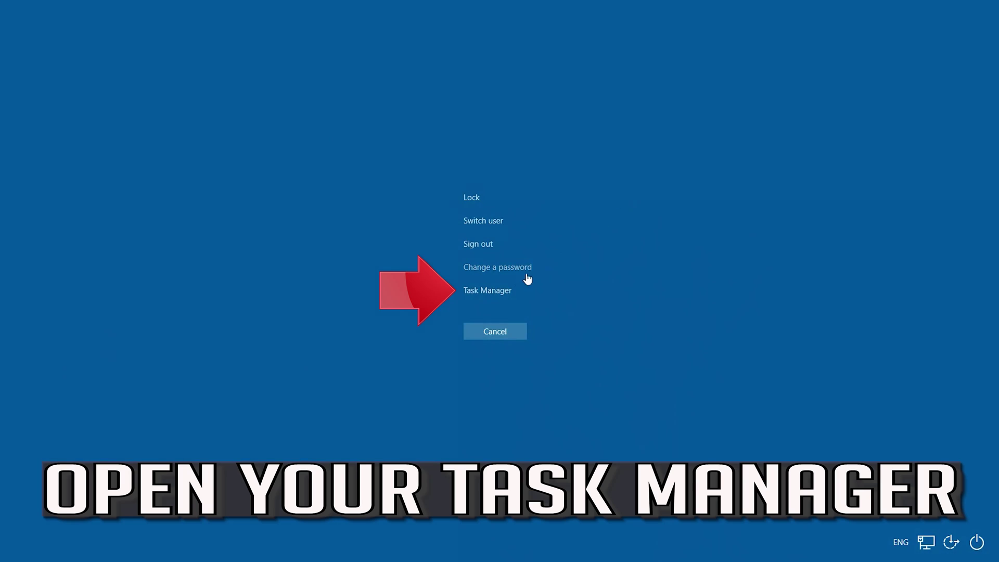
pyautogui.click(484, 291)
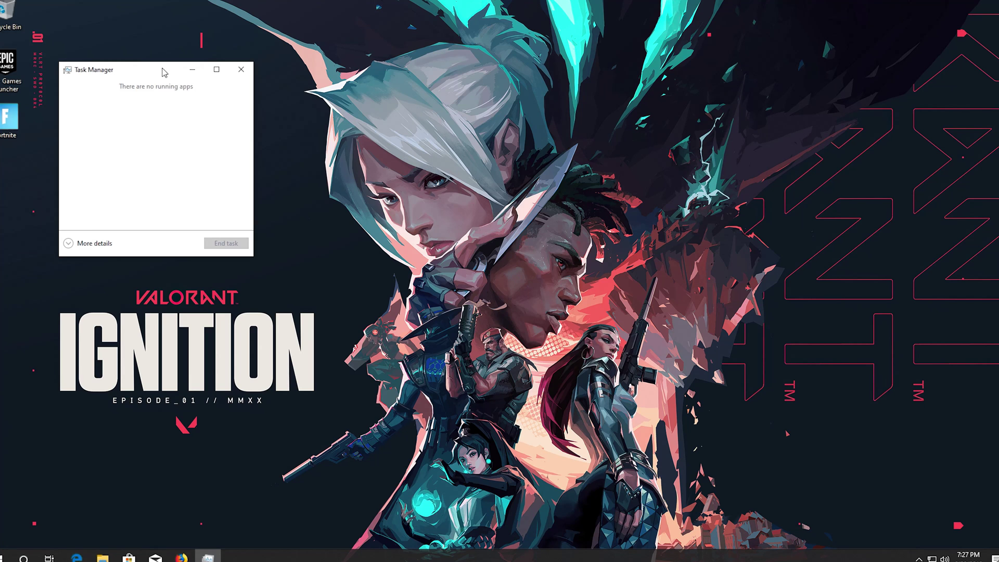
pyautogui.moveTo(164, 70); pyautogui.dragTo(497, 147)
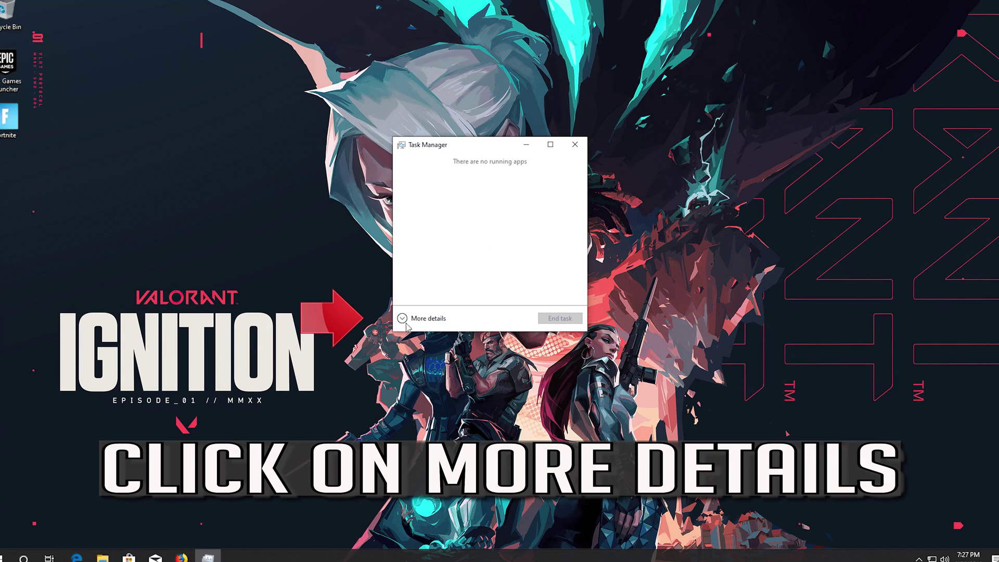
pyautogui.click(403, 318)
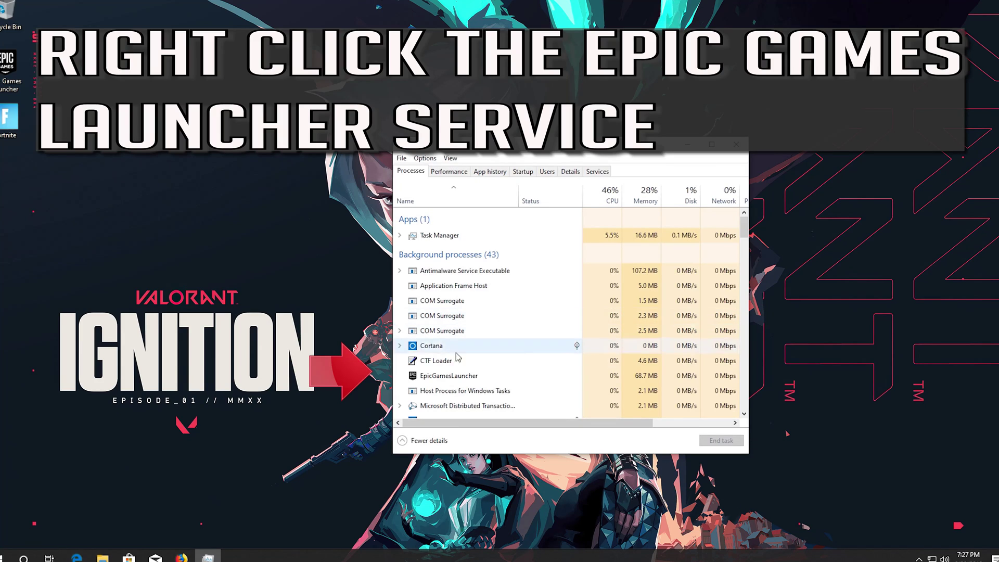
# - End the EpicGamesLauncher task and close Task Manager
pyautogui.click(449, 376)
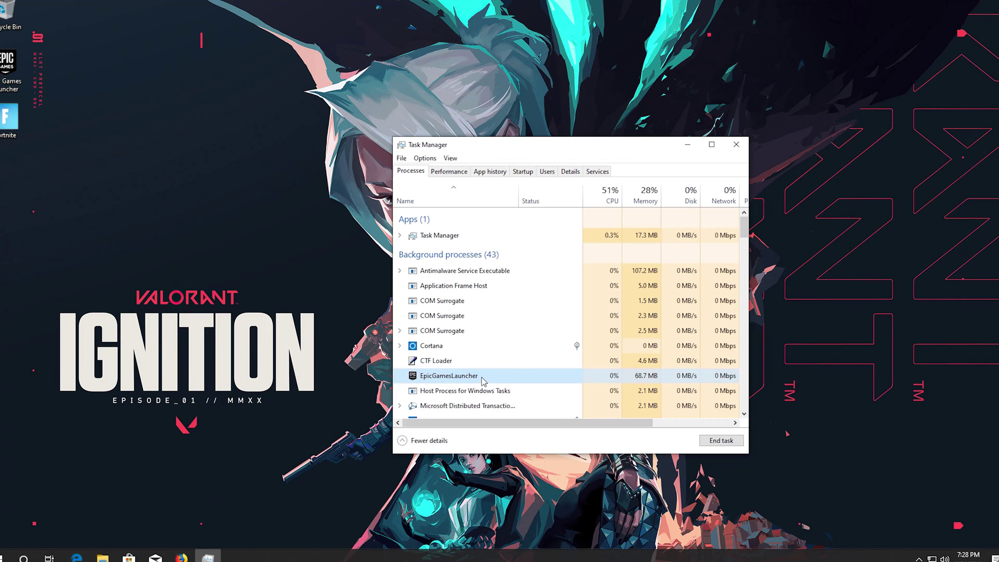
pyautogui.rightClick(482, 380)
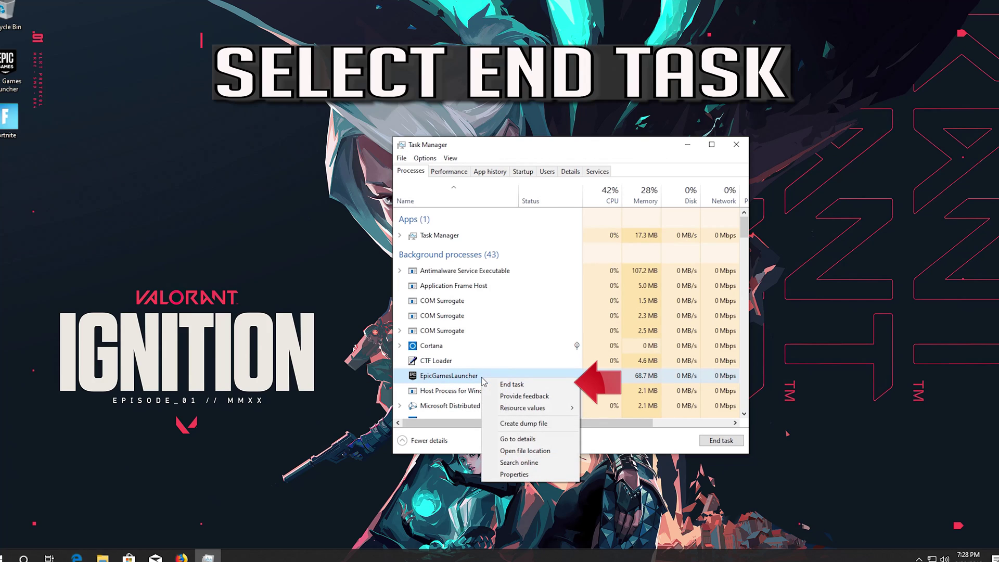
pyautogui.click(544, 385)
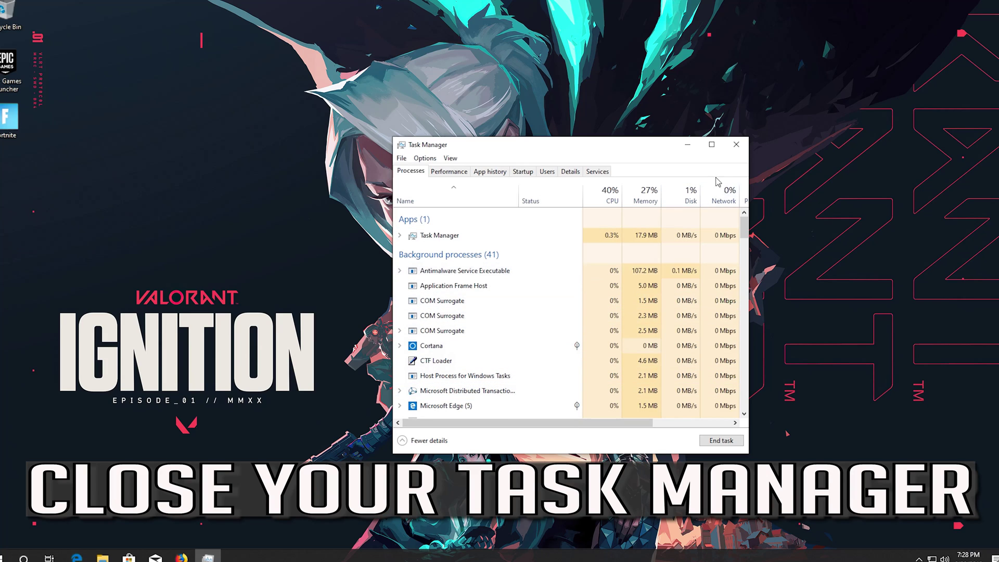
pyautogui.click(738, 146)
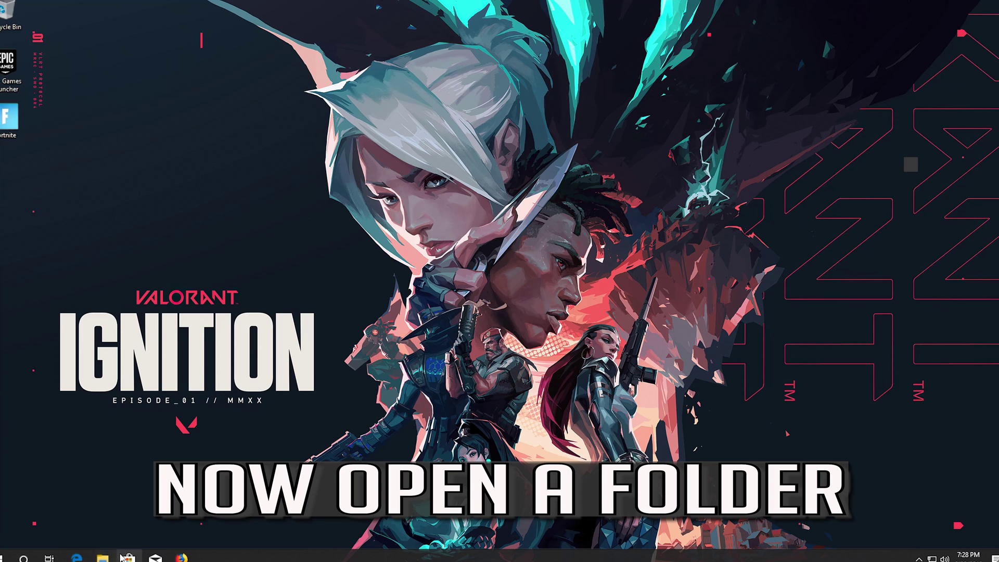
# - Open File Explorer and turn on Hidden items in the View options
pyautogui.click(103, 557)
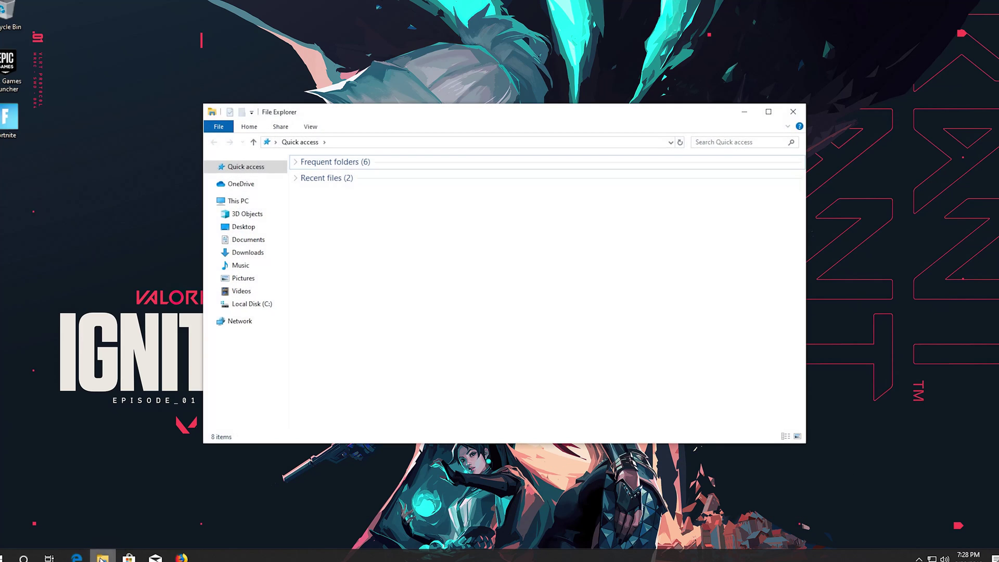
pyautogui.click(311, 127)
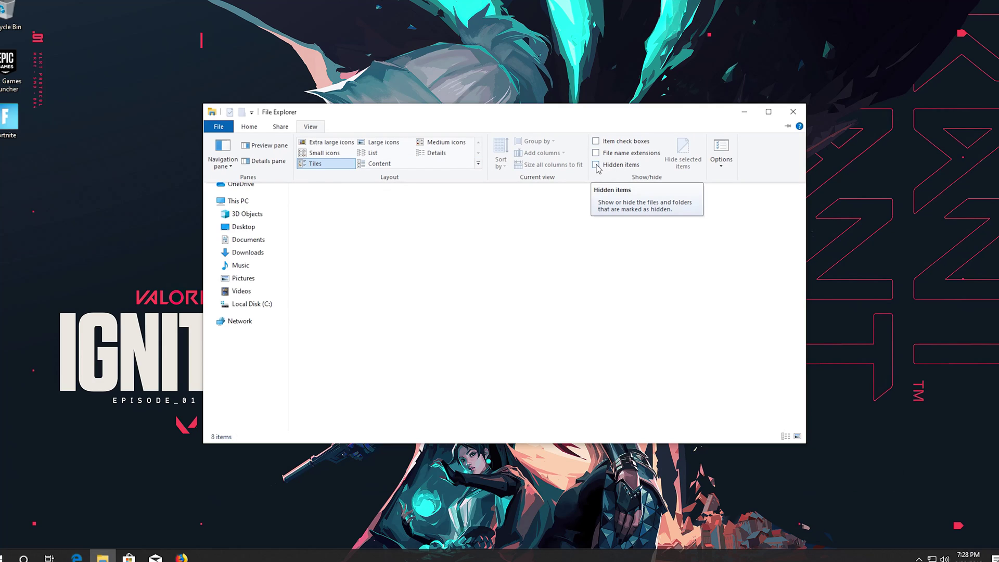
pyautogui.click(597, 169)
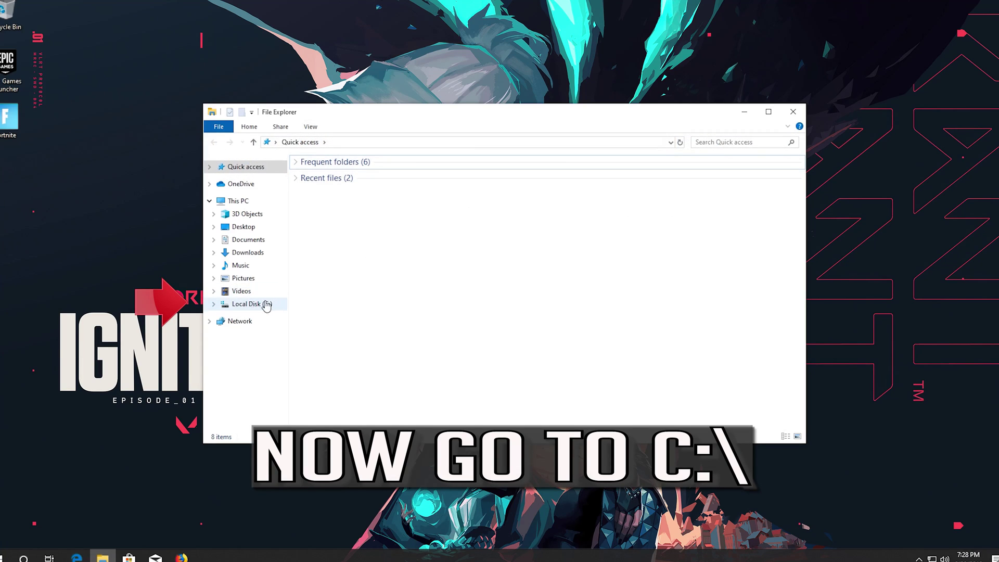
# - Browse from Local Disk (C:) into Users and the user's profile folder
pyautogui.moveTo(251, 303)
pyautogui.click(260, 307)
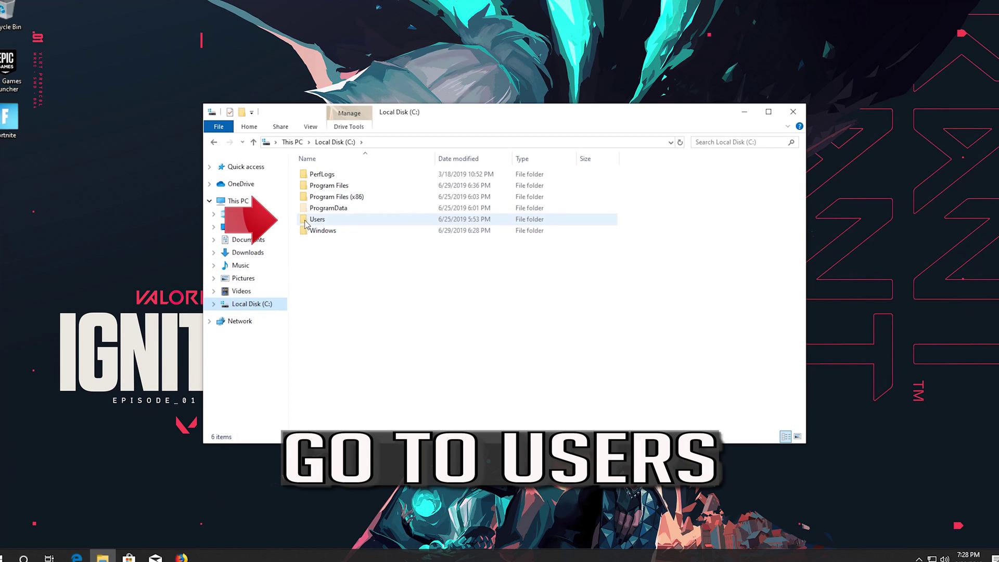
pyautogui.doubleClick(348, 221)
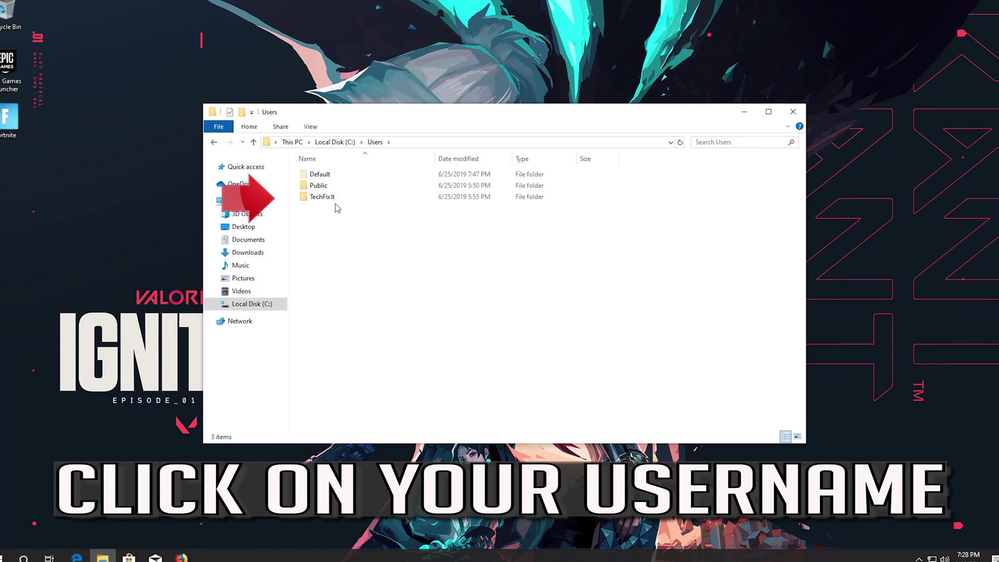
pyautogui.click(323, 197)
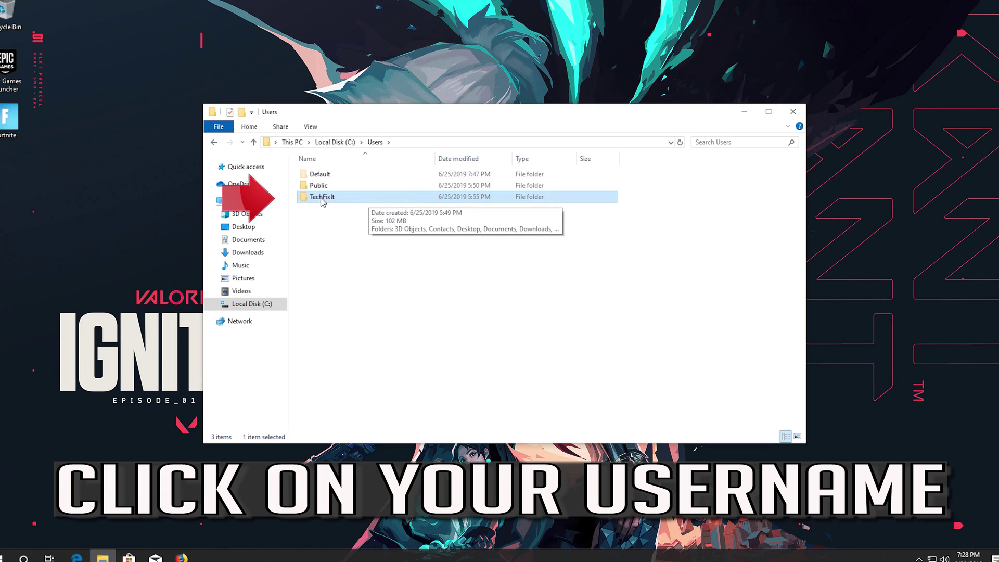
pyautogui.doubleClick(322, 202)
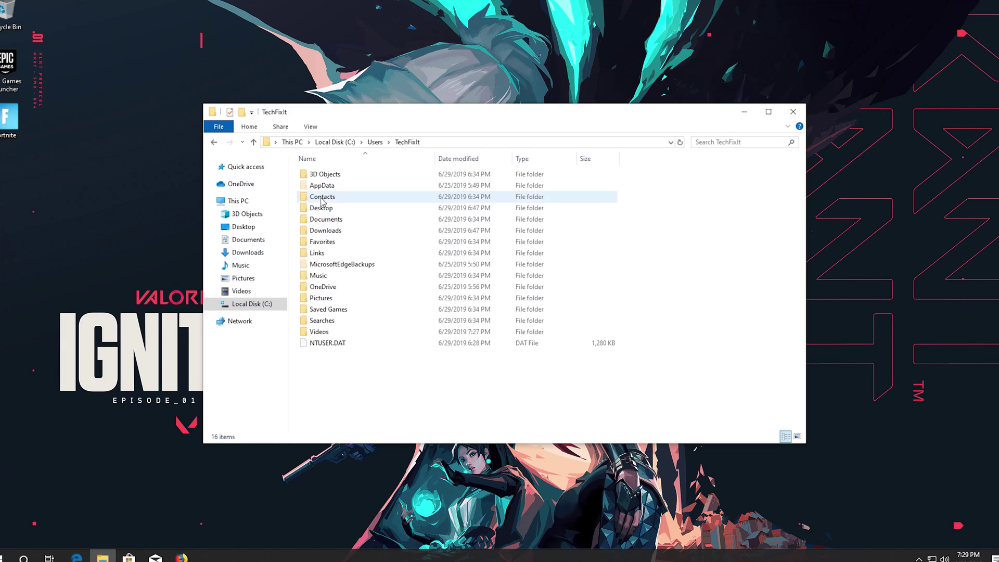
# - Go through AppData and Local into EpicGamesLauncher and select its Saved folder
pyautogui.click(372, 185)
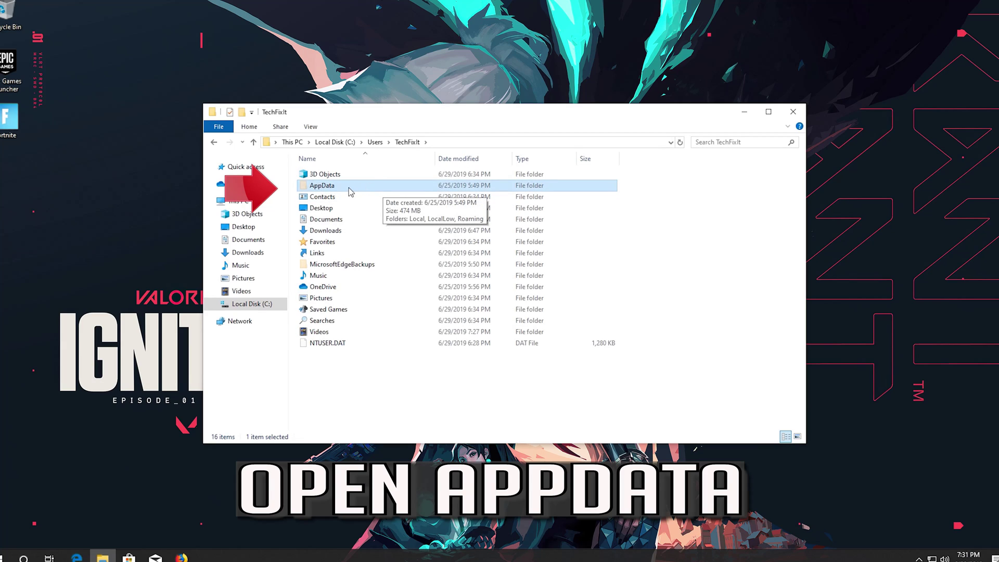
pyautogui.doubleClick(363, 190)
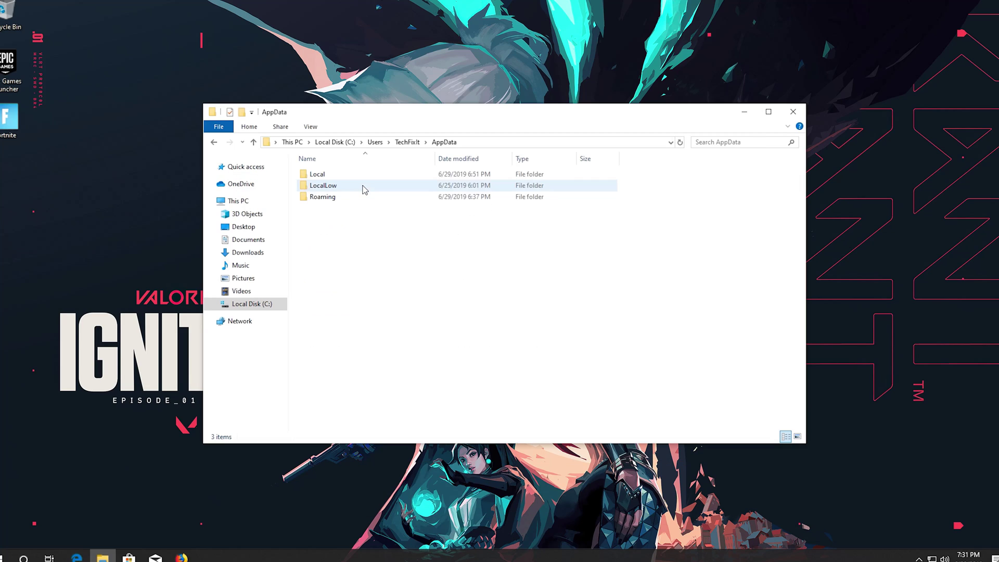
pyautogui.click(331, 176)
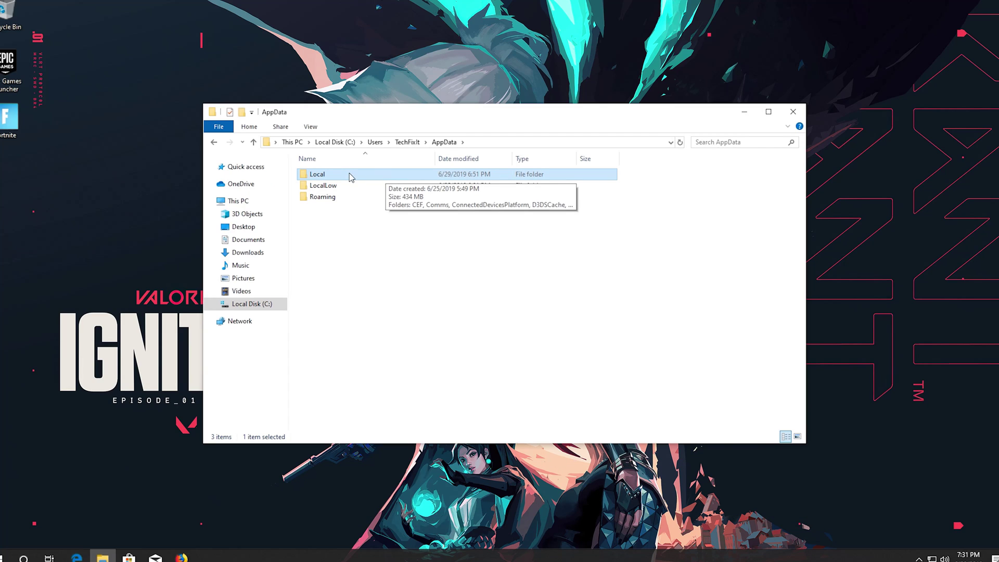
pyautogui.doubleClick(349, 172)
pyautogui.click(355, 219)
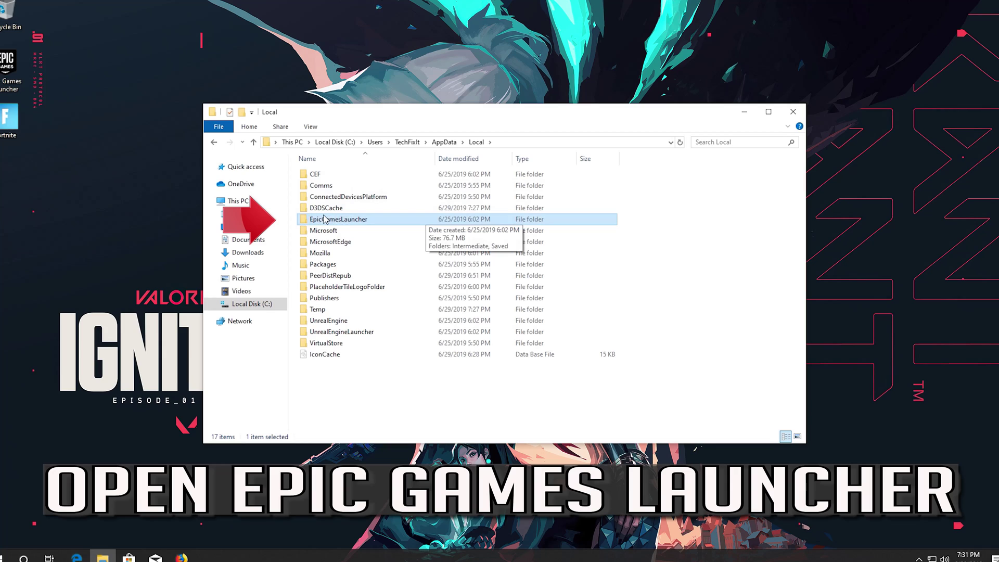
pyautogui.doubleClick(398, 222)
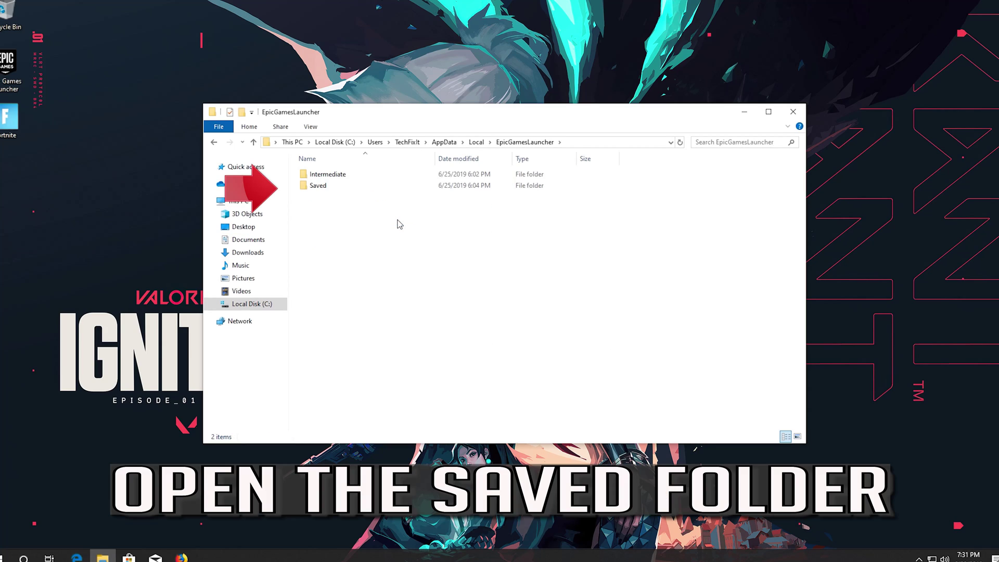
pyautogui.click(337, 187)
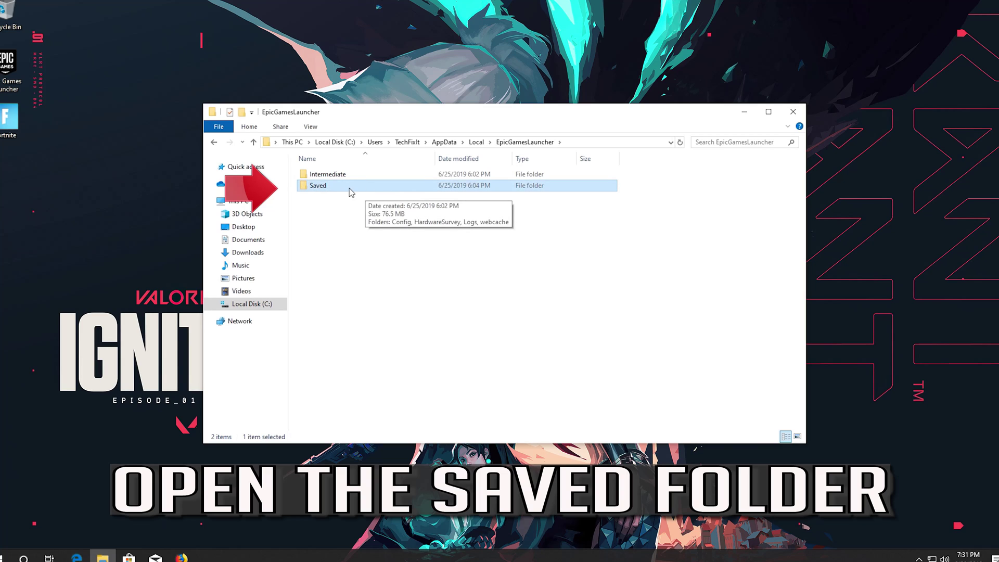
# - Delete the webcache folder inside Saved and close File Explorer
pyautogui.doubleClick(347, 187)
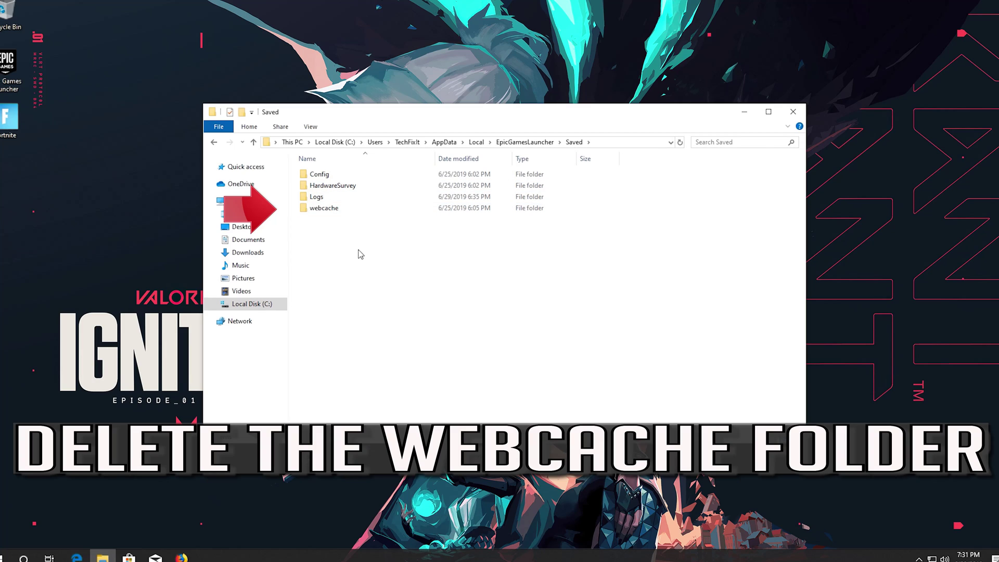
pyautogui.moveTo(355, 252); pyautogui.dragTo(326, 215)
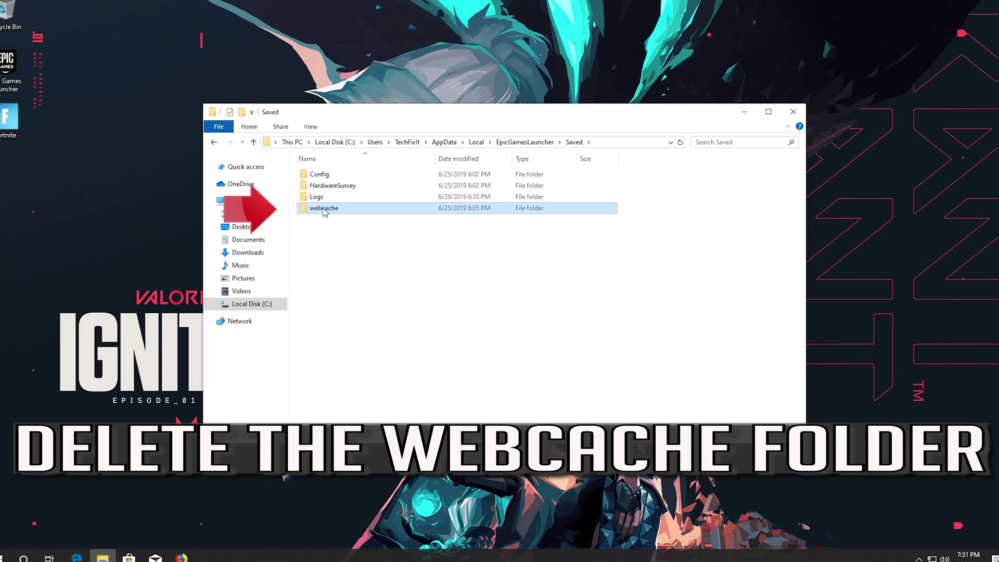
pyautogui.press('Delete')
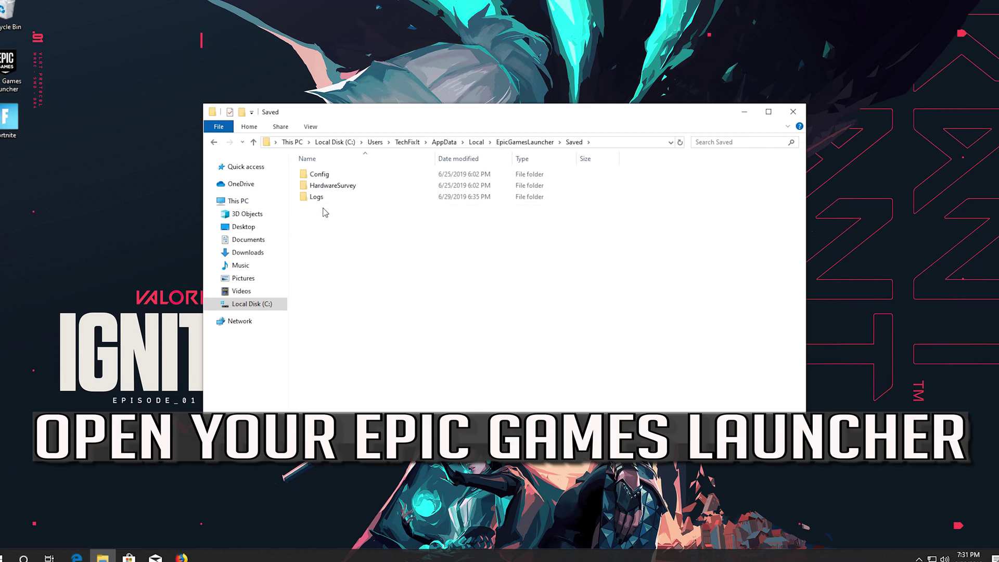
pyautogui.click(793, 113)
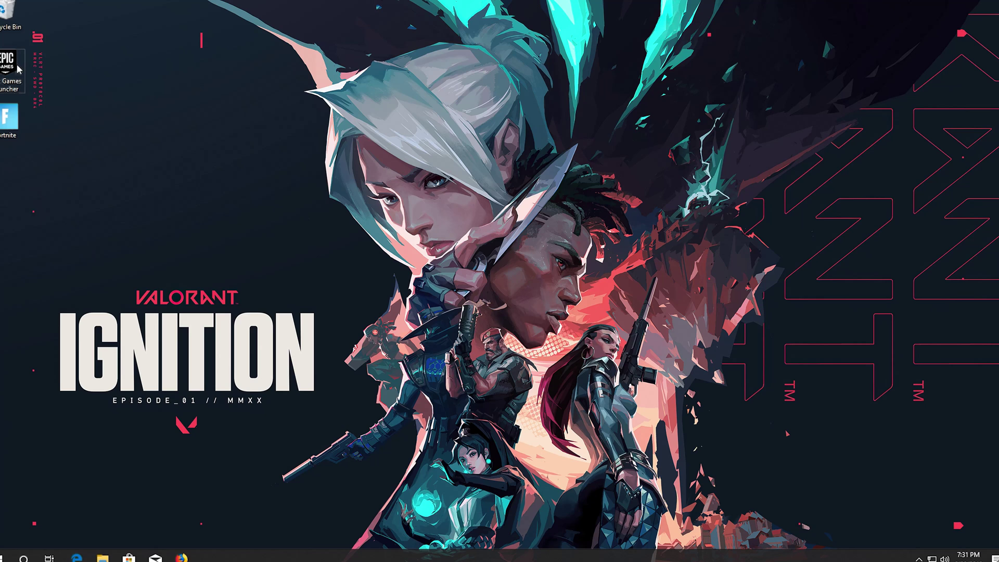
pyautogui.click(18, 69)
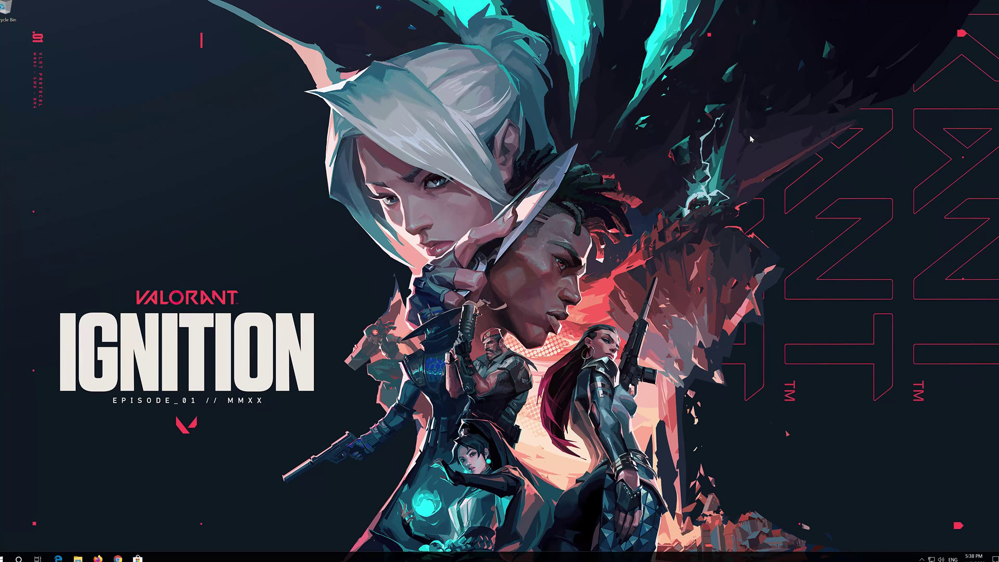
# - Search Start for 'control panel' so Control Panel appears as the best match
pyautogui.press('super')
pyautogui.write('control panel')
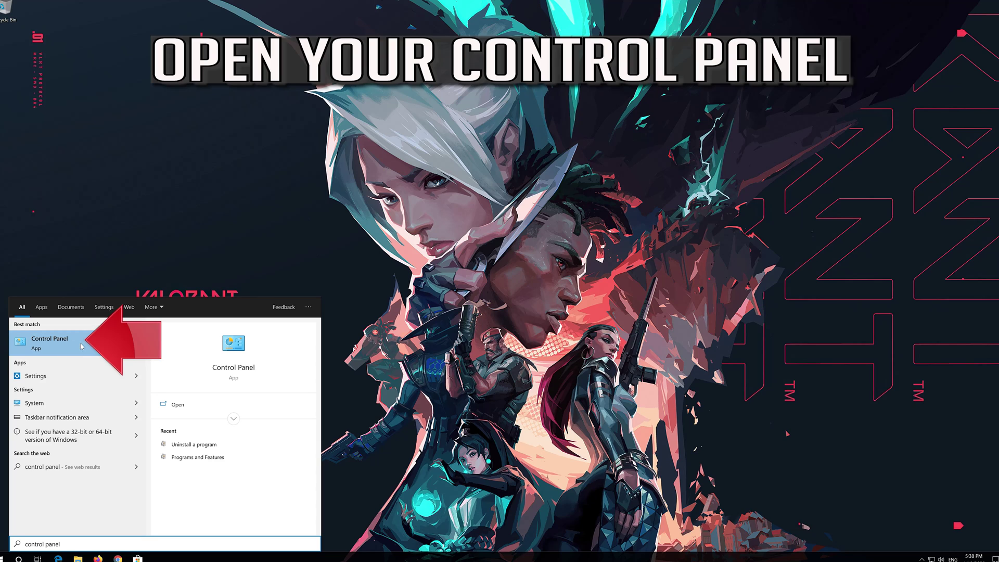
# - Reach Network and Sharing Center through Control Panel's Network and Internet category
pyautogui.click(84, 345)
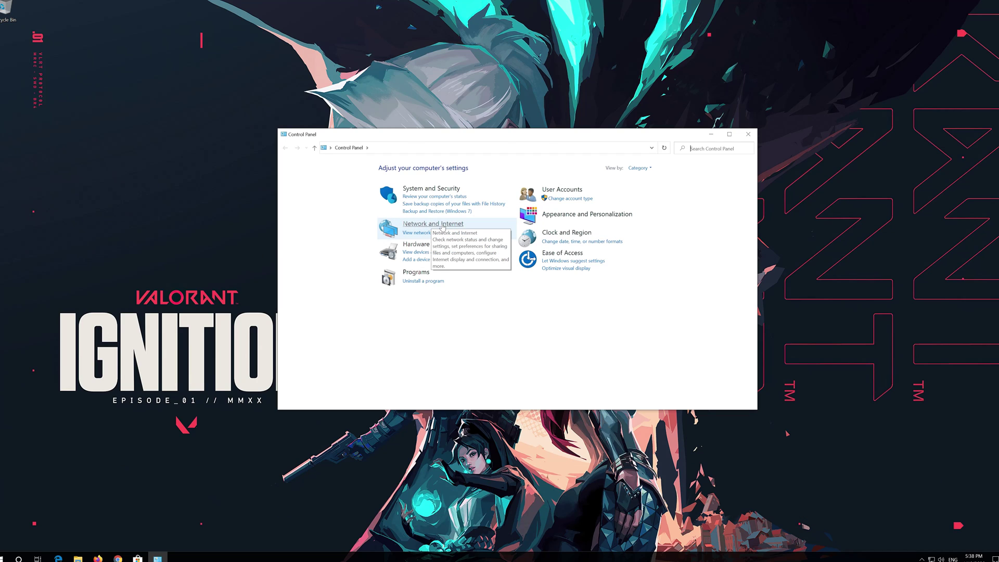
pyautogui.click(433, 224)
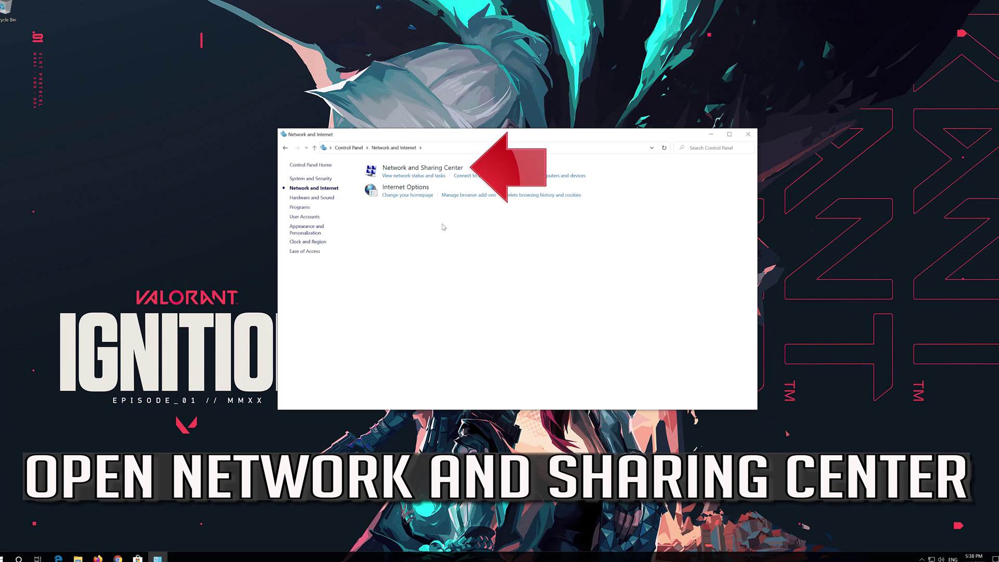
pyautogui.click(431, 171)
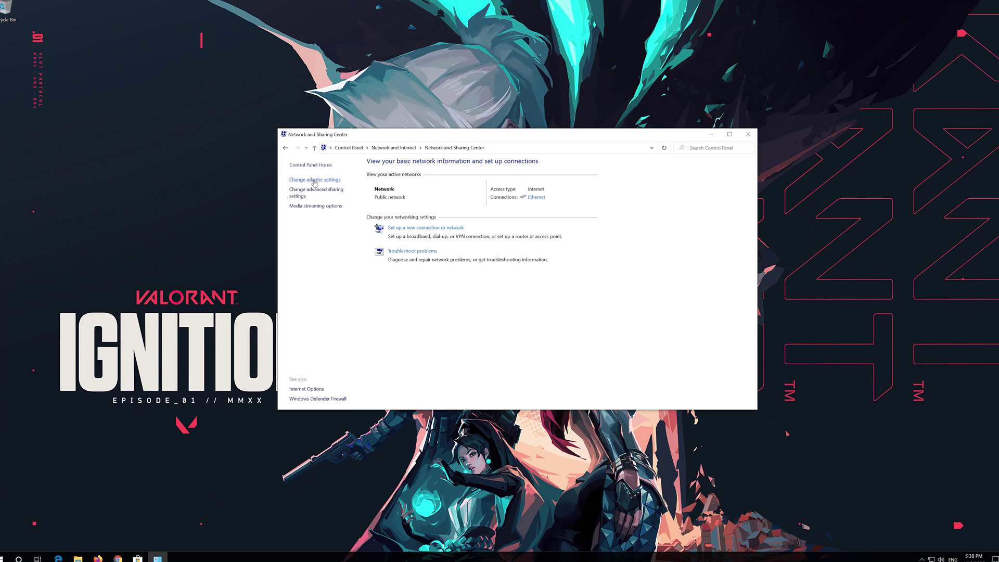
pyautogui.click(311, 180)
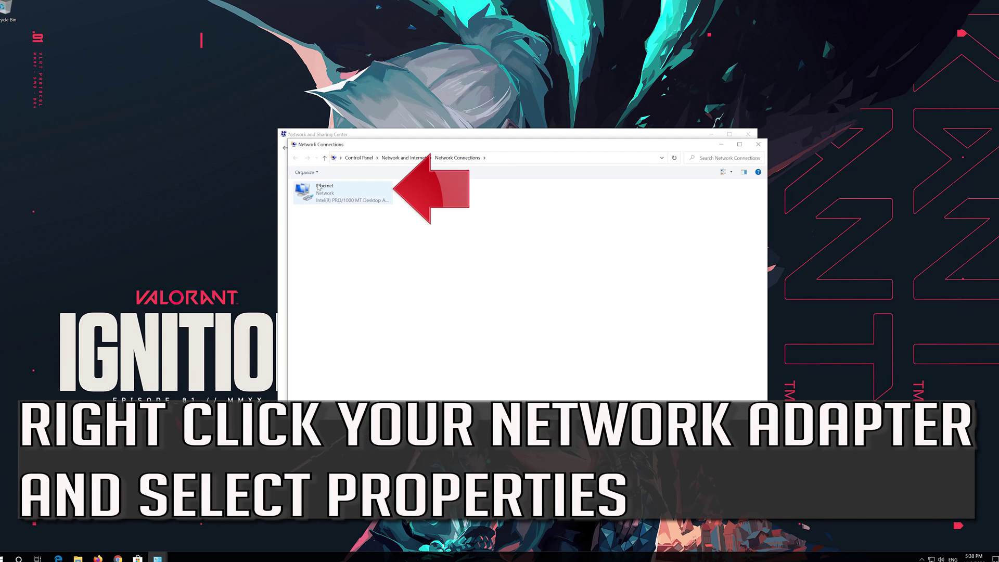
# - Open the Ethernet adapter's Properties and bring up its TCP/IPv4 settings
pyautogui.click(320, 190)
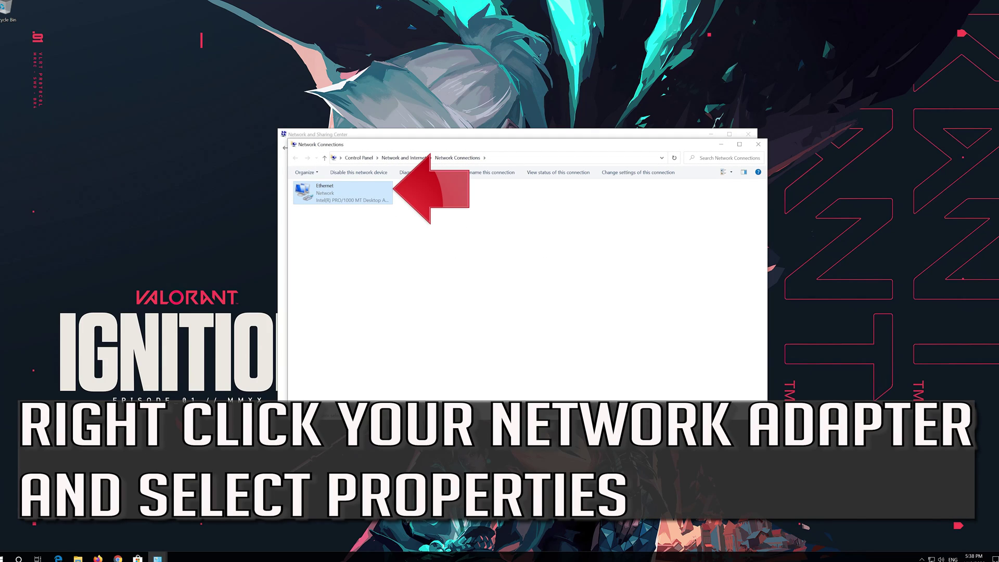
pyautogui.rightClick(340, 192)
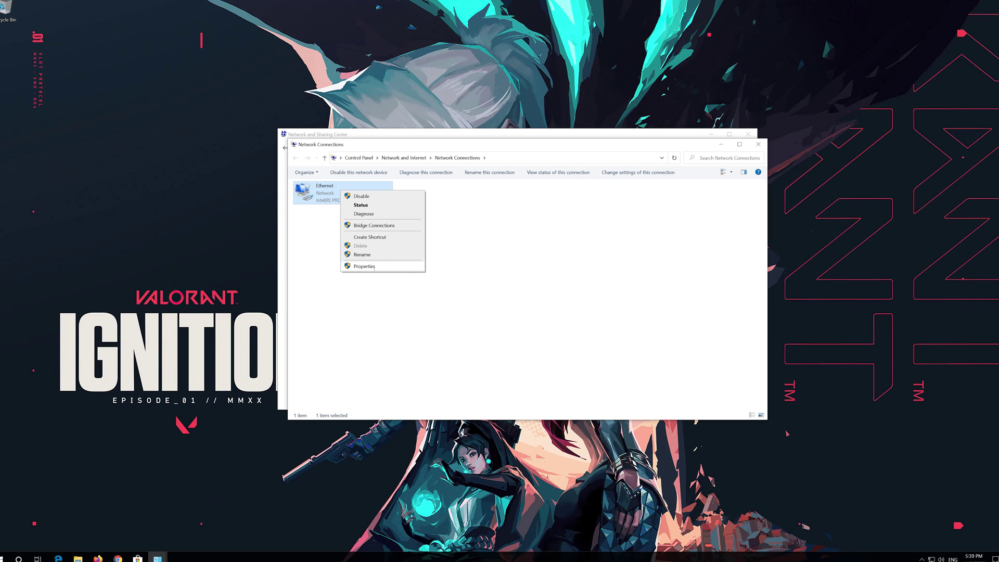
pyautogui.click(374, 268)
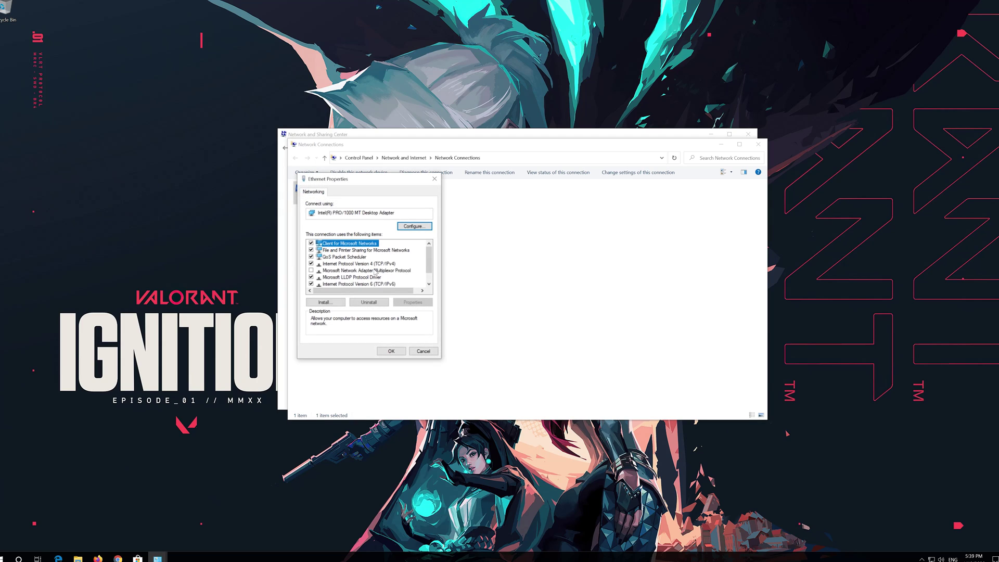
pyautogui.moveTo(367, 183); pyautogui.dragTo(525, 187)
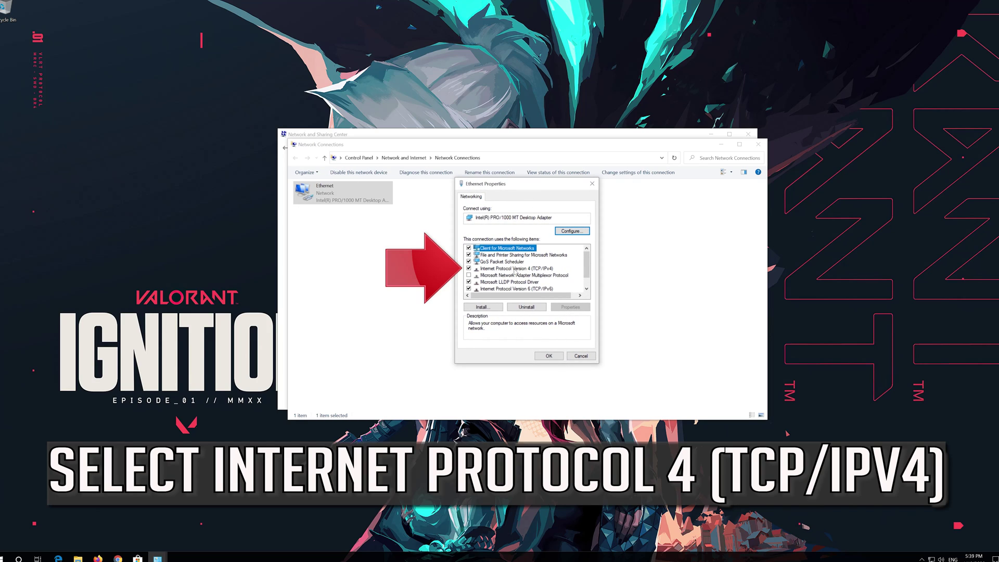
pyautogui.click(539, 268)
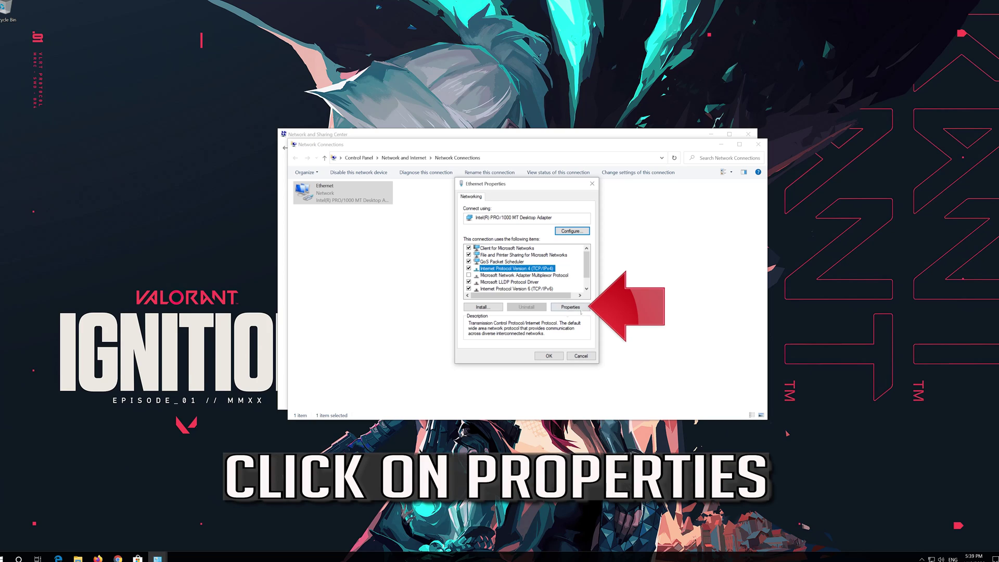
pyautogui.click(575, 309)
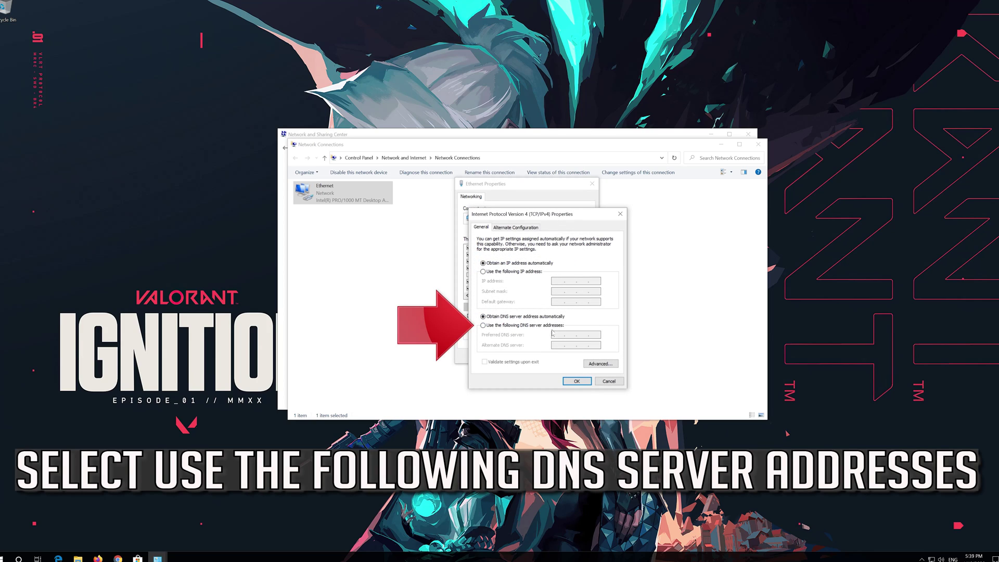
# - Switch IPv4 to manual DNS with preferred 1.1.1.1 and alternate 1.0.0.1, then confirm
pyautogui.click(484, 327)
pyautogui.write('1.1.1.1')
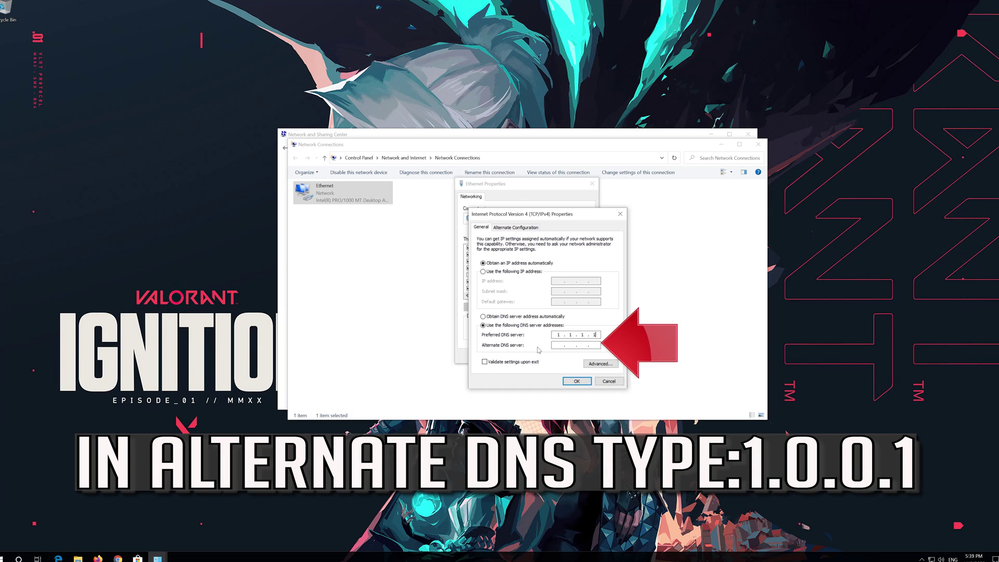
pyautogui.click(557, 344)
pyautogui.write('1')
pyautogui.write('.0.0.1')
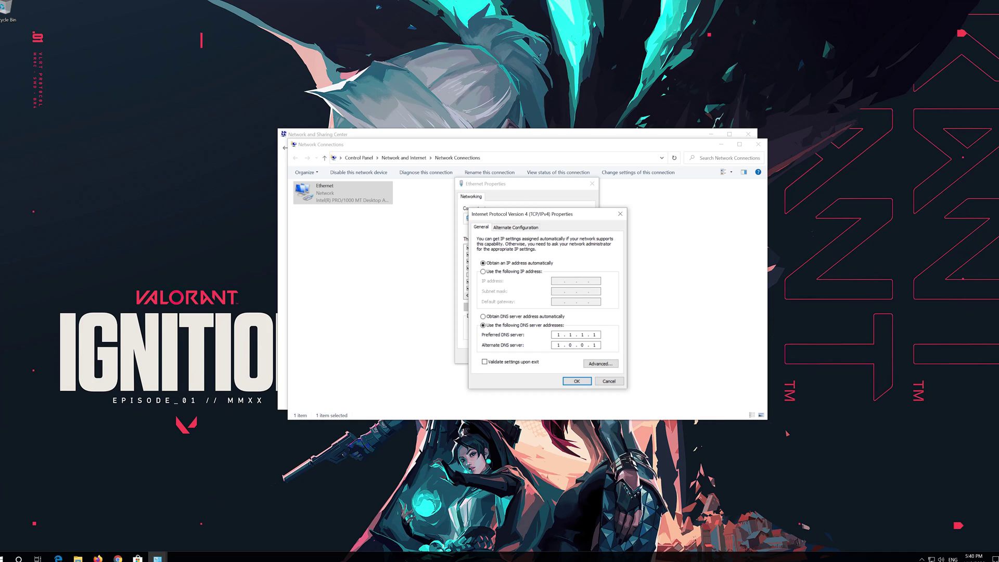
pyautogui.click(578, 381)
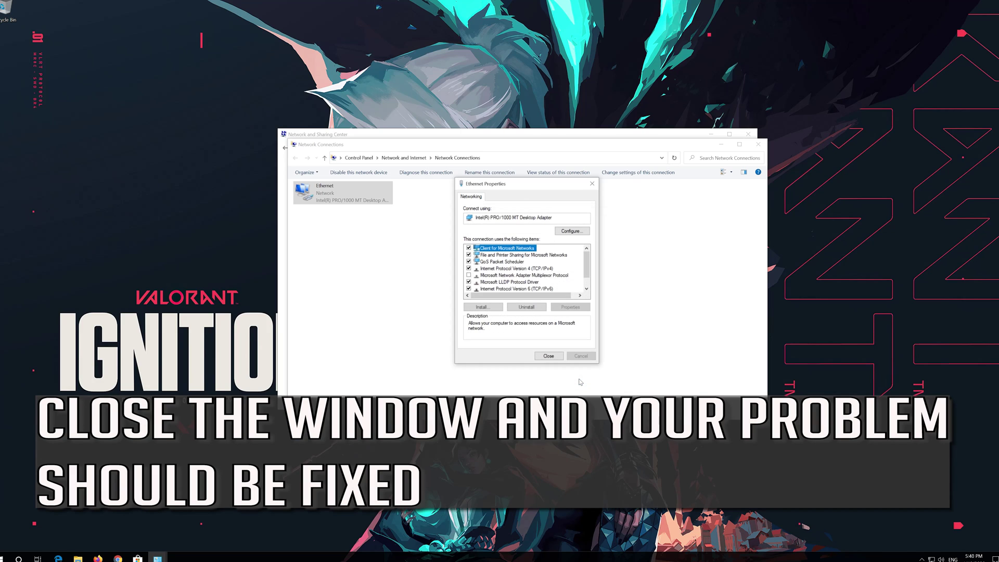